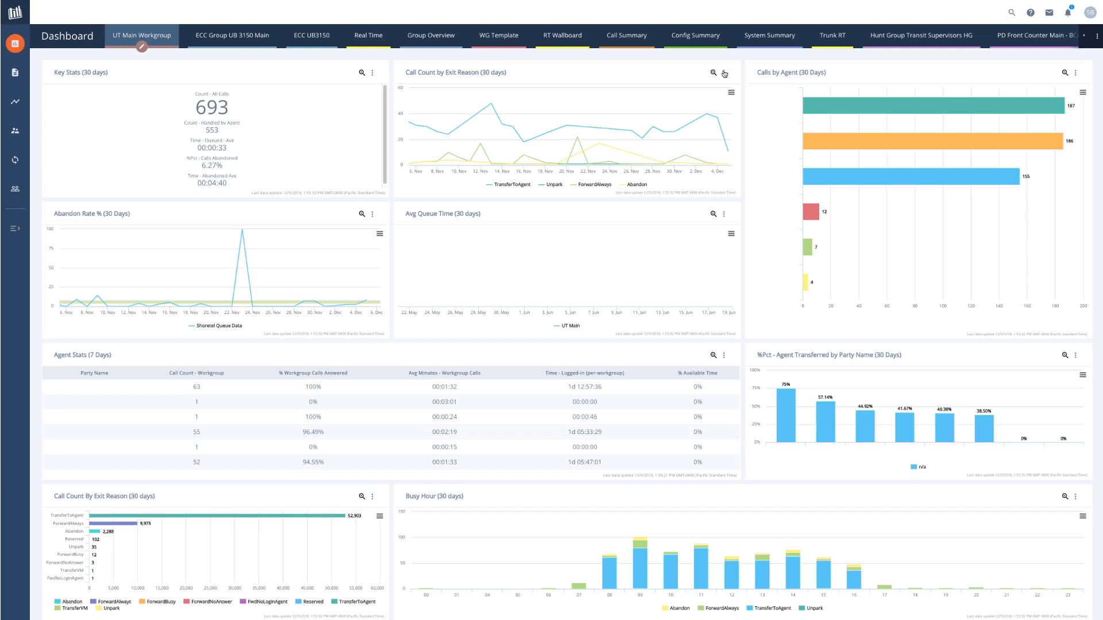
# Open the chart options of the "Call Count by Exit Reason (30 days)" chart and change its chart type to Bar.
pyautogui.click(724, 73)
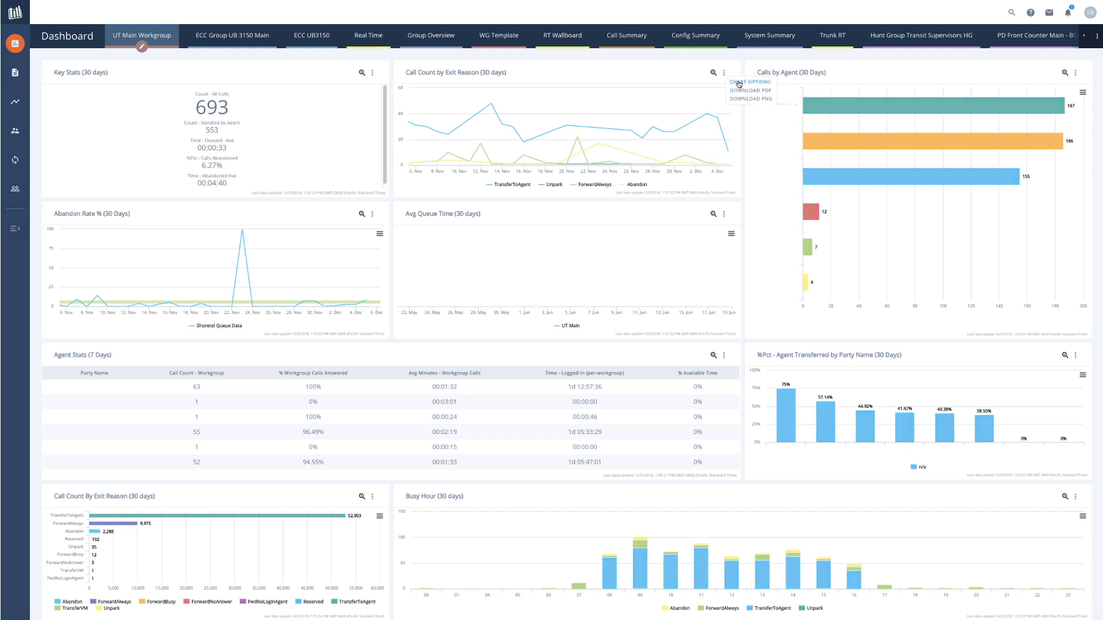
pyautogui.click(739, 83)
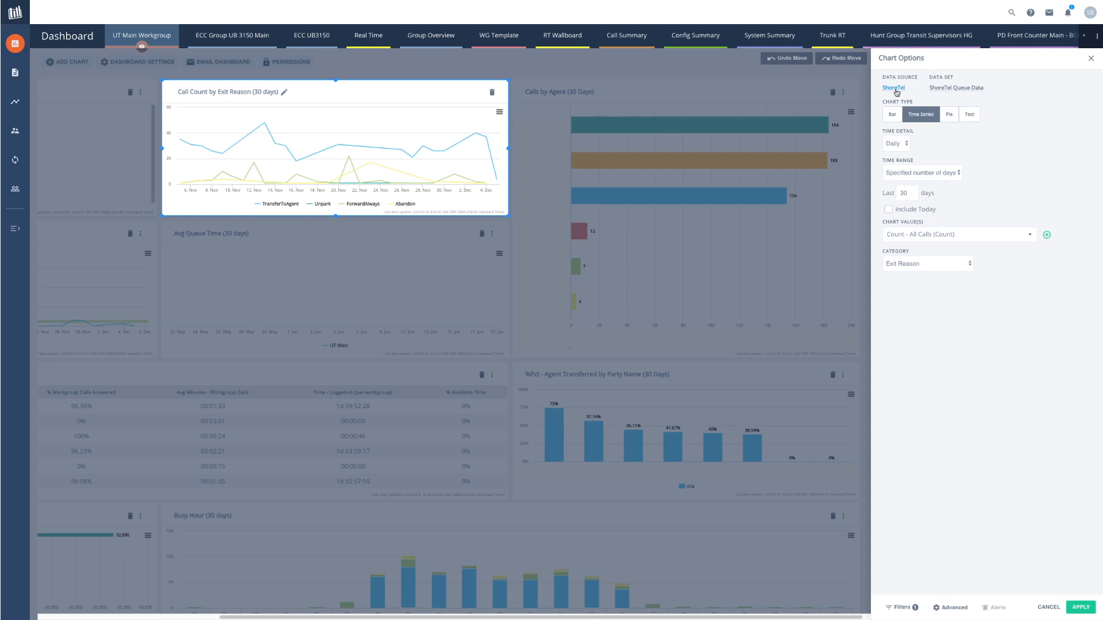
pyautogui.click(895, 88)
pyautogui.click(892, 115)
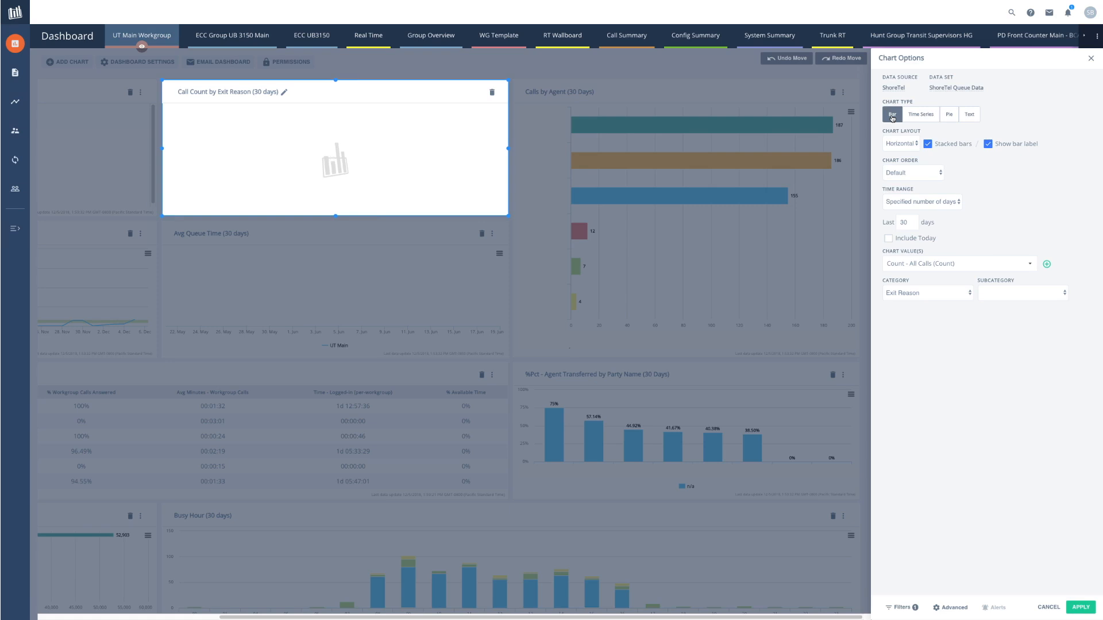
# Set the chart values to Count - Handled by Agent and Count - Abandoned, with Call Date_Grp - Weekday as the category.
pyautogui.click(1029, 265)
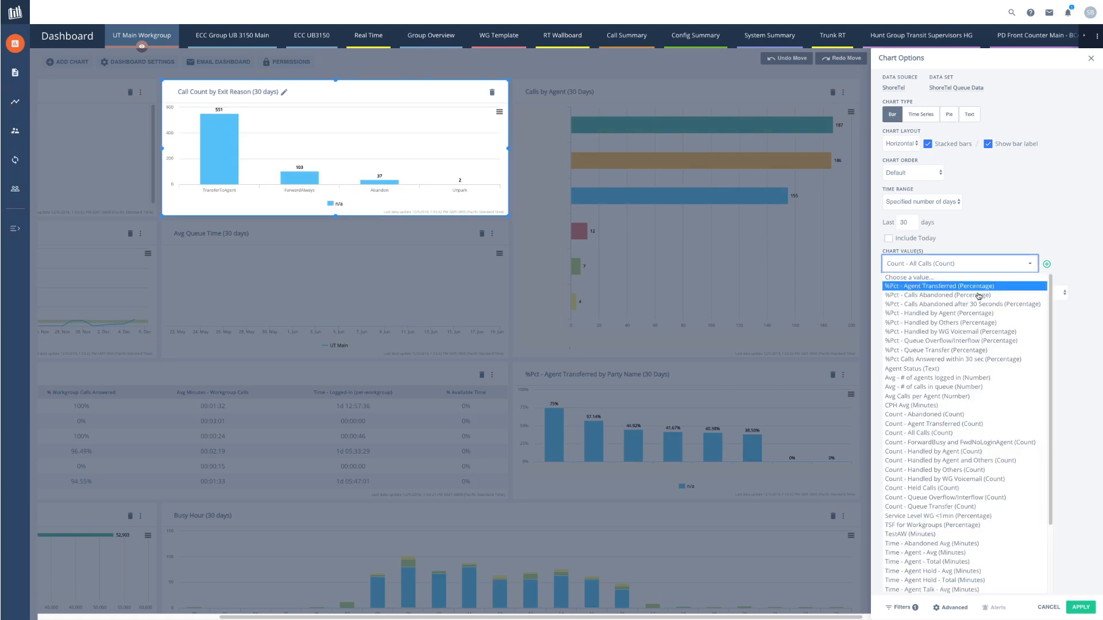
pyautogui.click(935, 451)
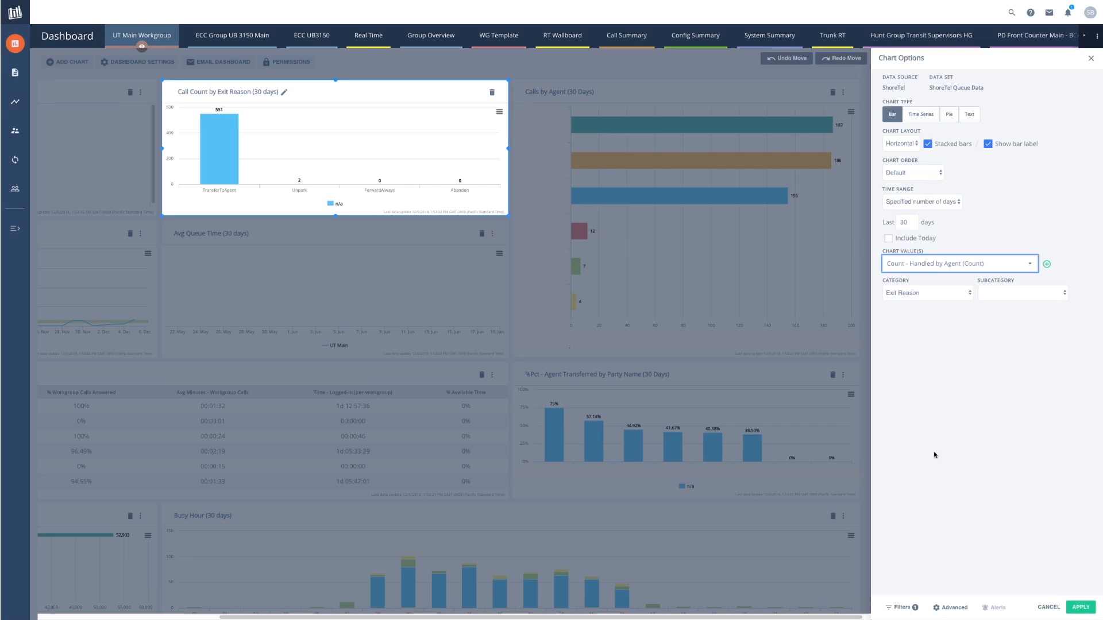
pyautogui.click(1047, 264)
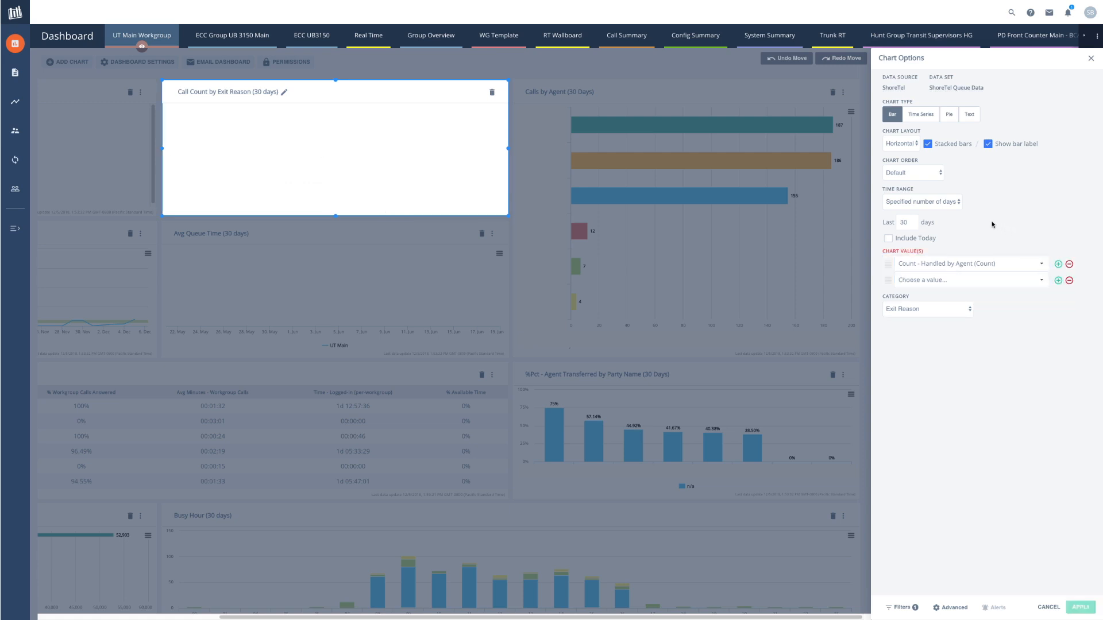
pyautogui.click(989, 283)
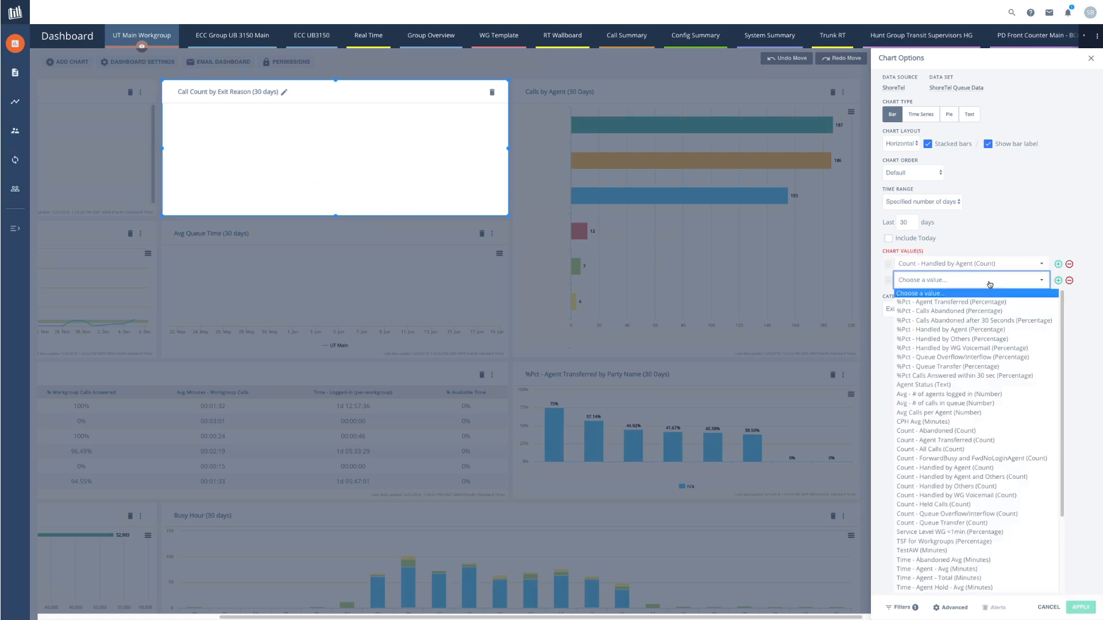
pyautogui.click(978, 431)
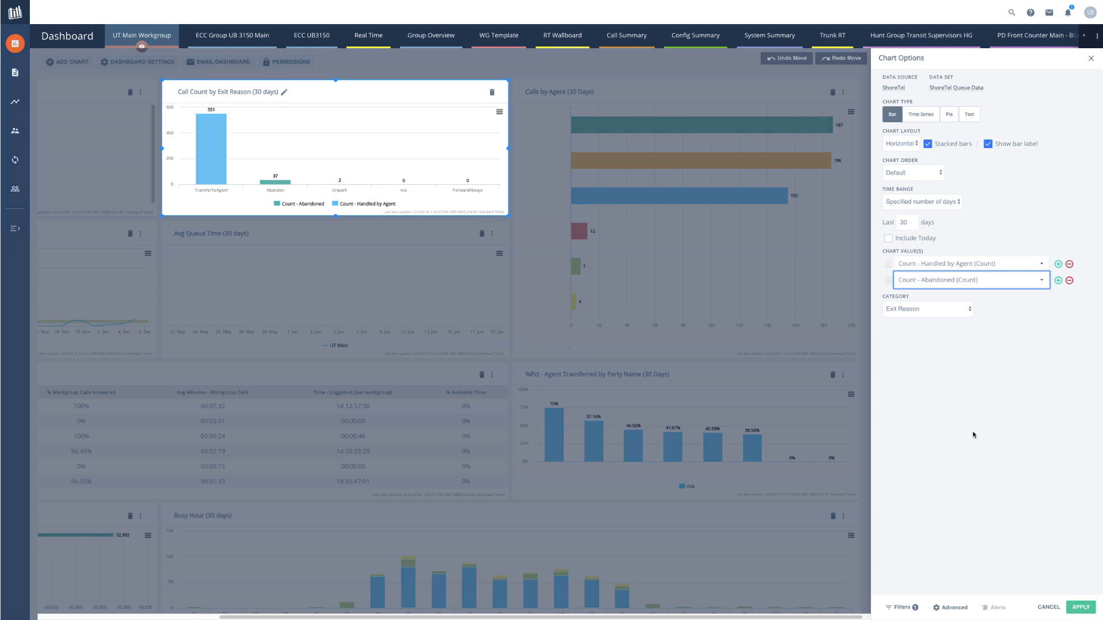
pyautogui.click(962, 310)
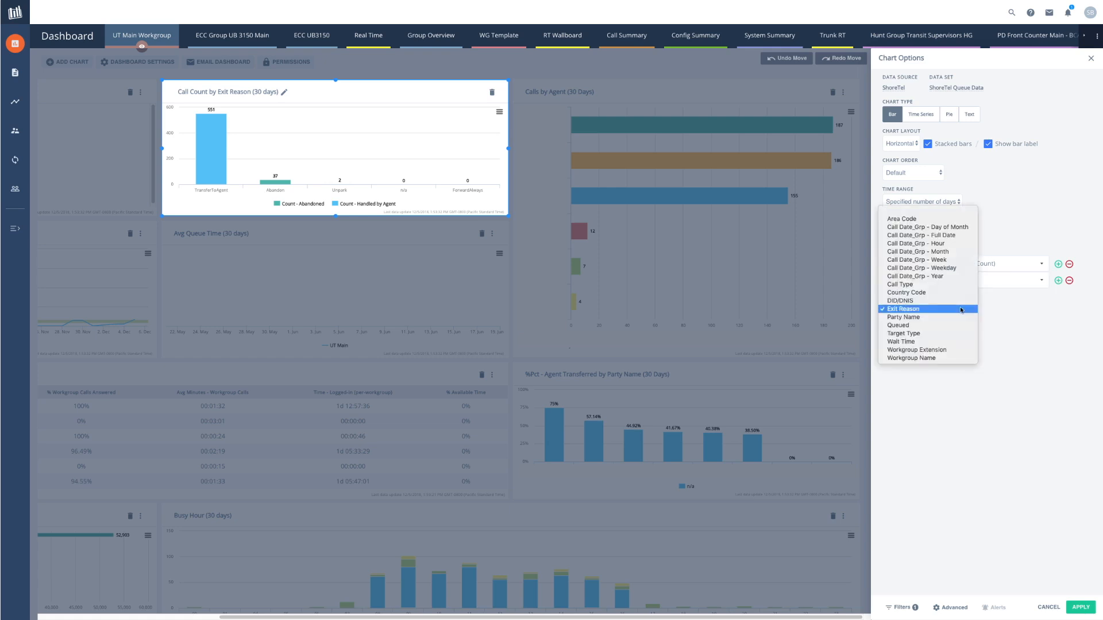
pyautogui.click(959, 268)
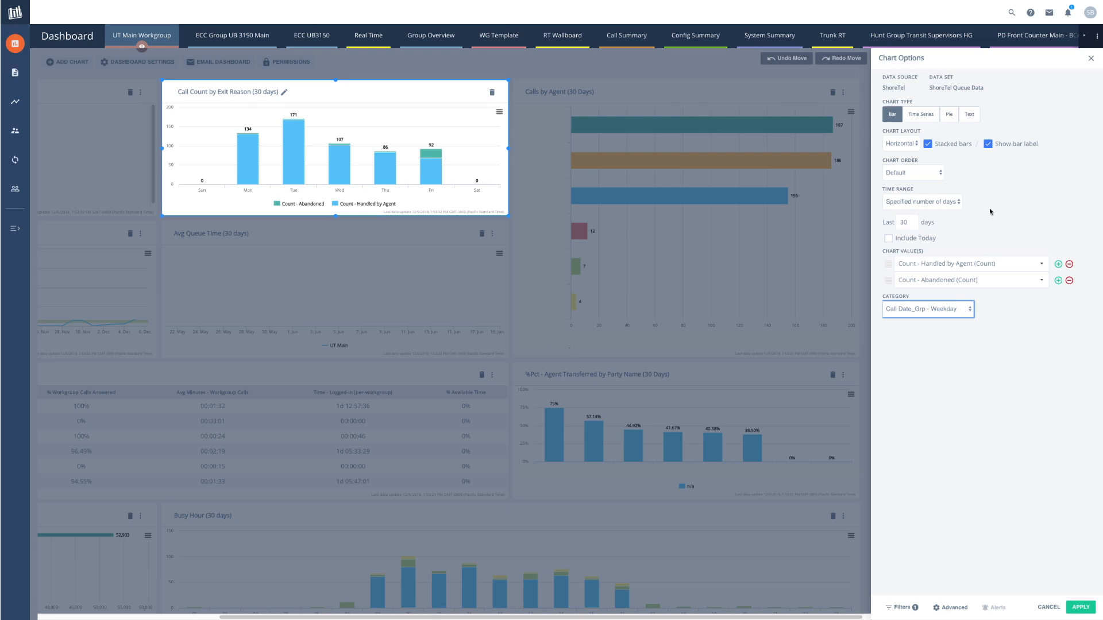
# Preview the chart as a Time Series and as Text in the Board layout, and return it to the Bar type.
pyautogui.click(908, 143)
pyautogui.click(908, 136)
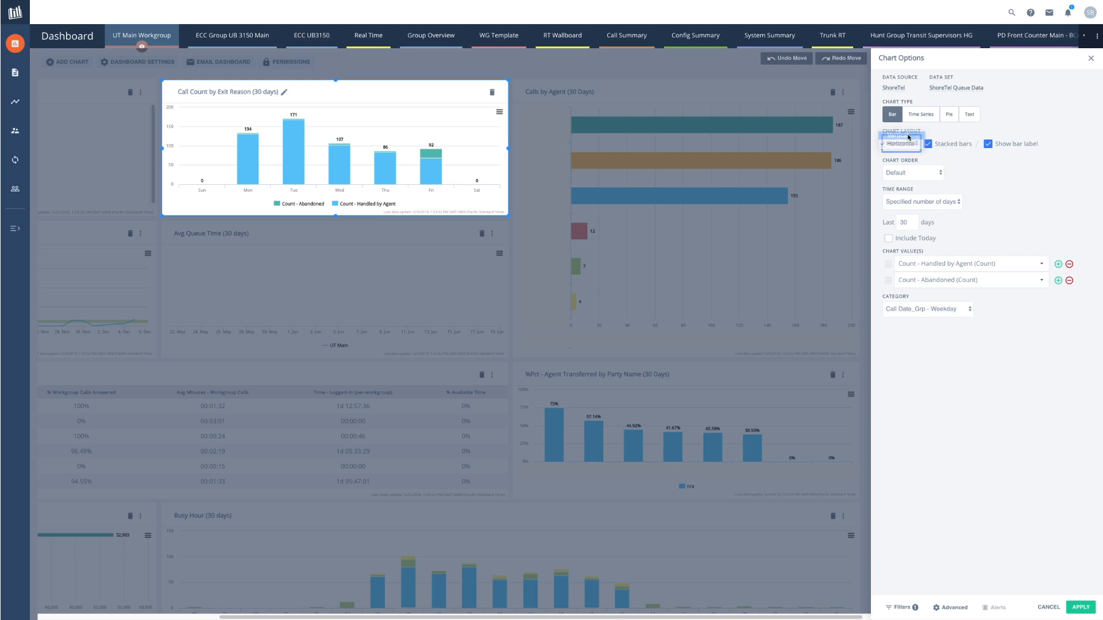
pyautogui.click(916, 117)
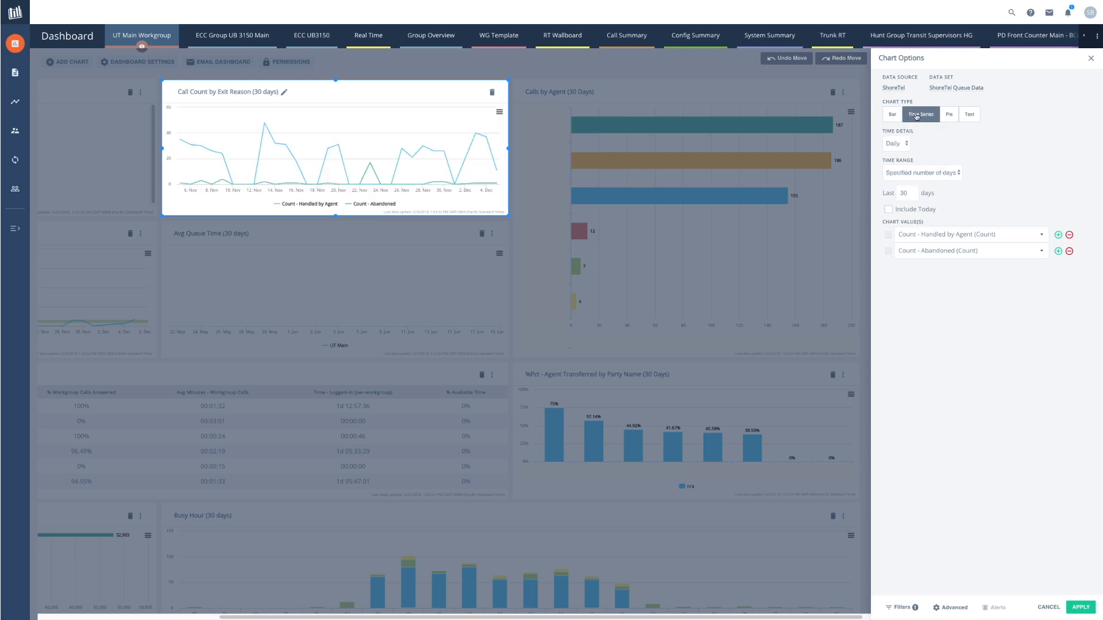
pyautogui.click(969, 115)
pyautogui.click(918, 143)
pyautogui.click(926, 152)
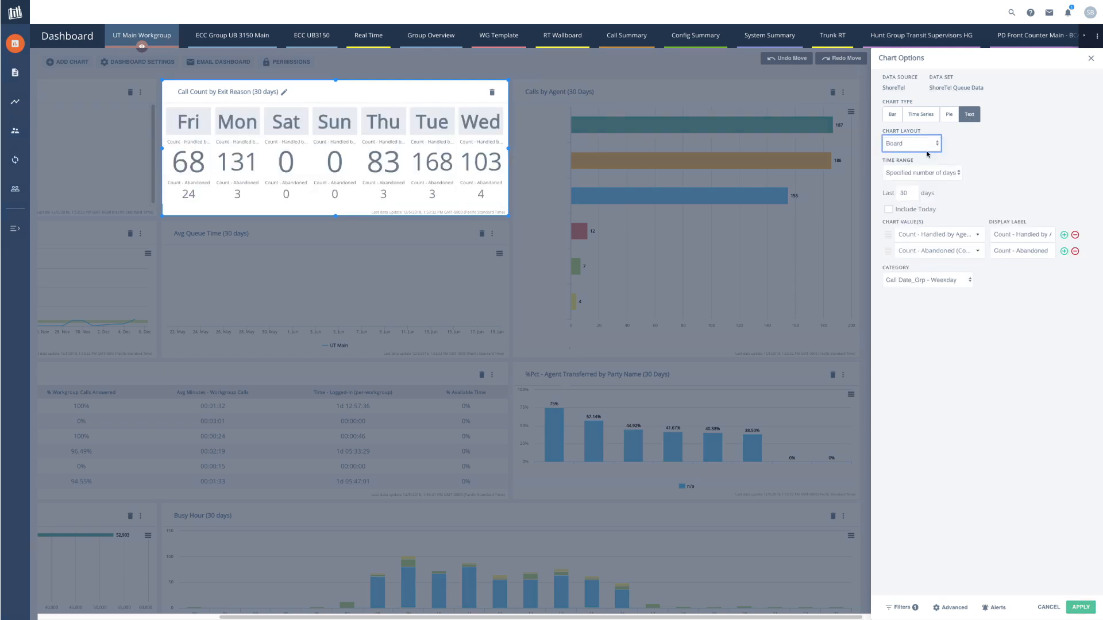
pyautogui.click(892, 115)
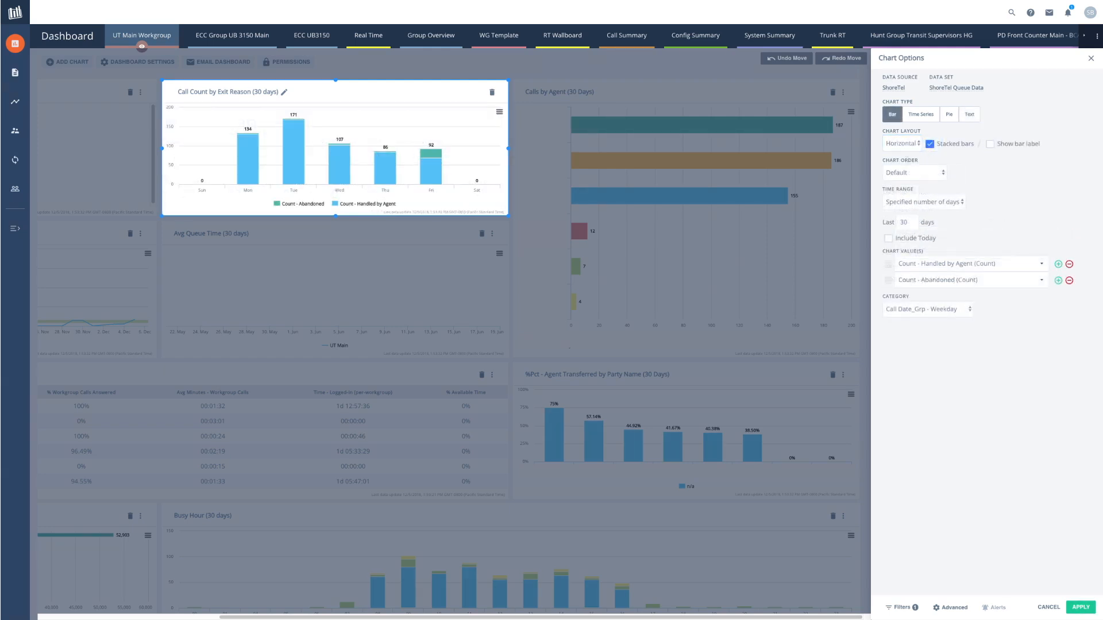
pyautogui.click(960, 203)
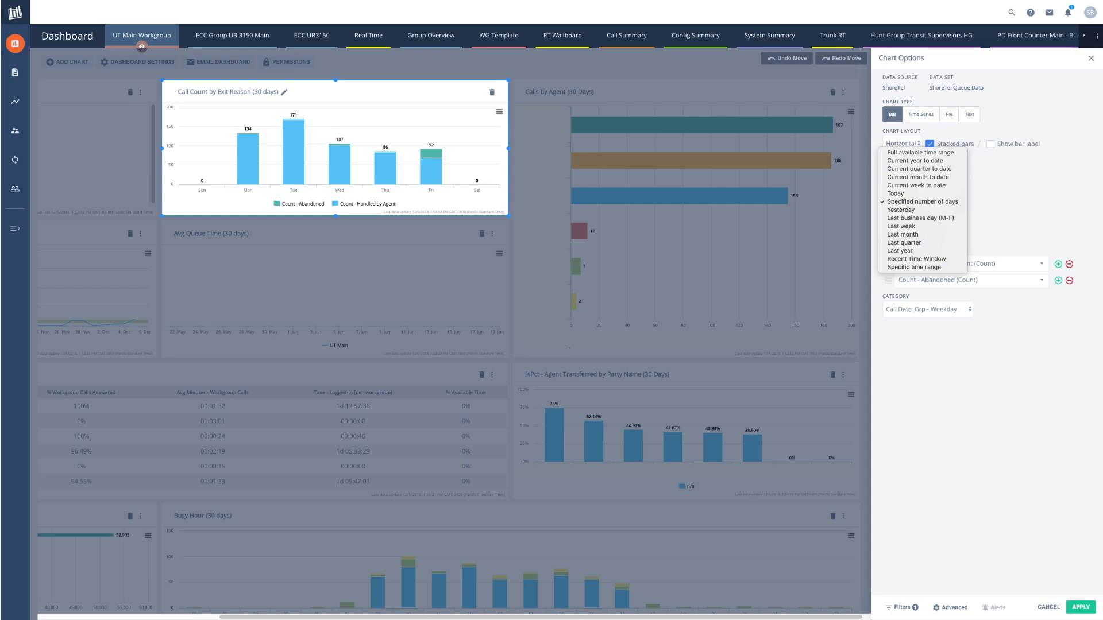
pyautogui.press('Escape')
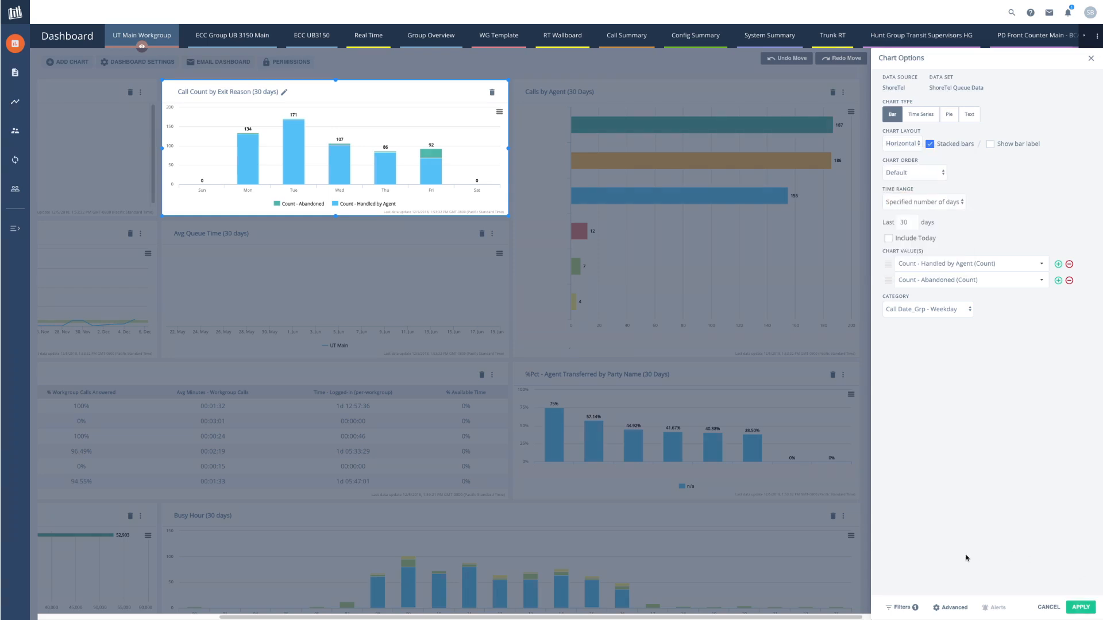
# Add a Call Date_Grp - Weekday filter that excludes Sun and Sat, keeping only Mon through Fri.
pyautogui.click(902, 608)
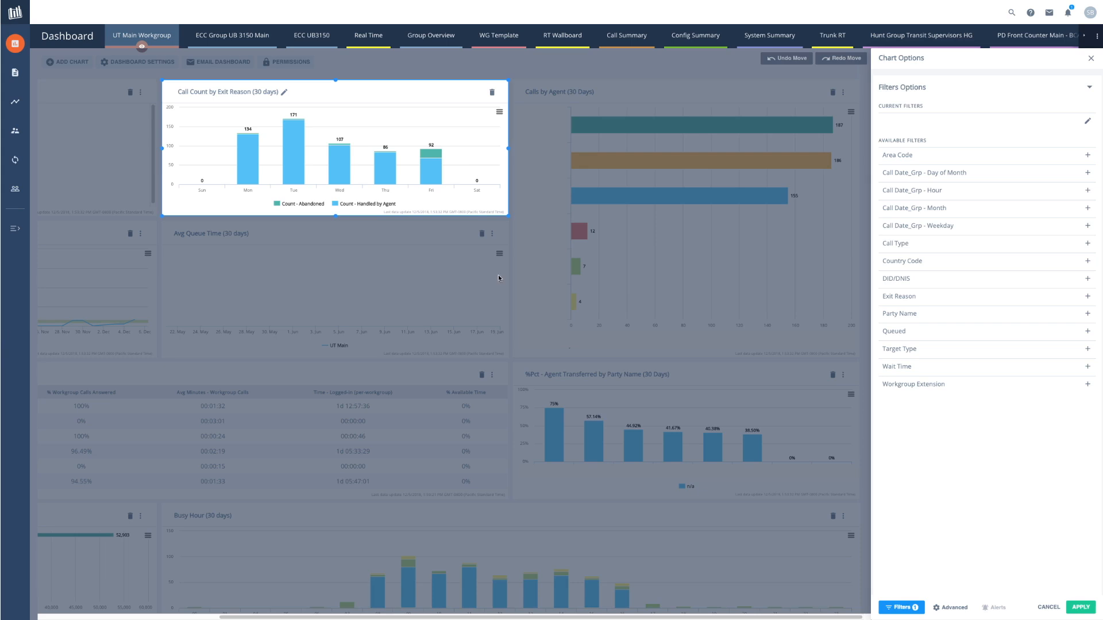
pyautogui.click(1087, 226)
pyautogui.click(453, 94)
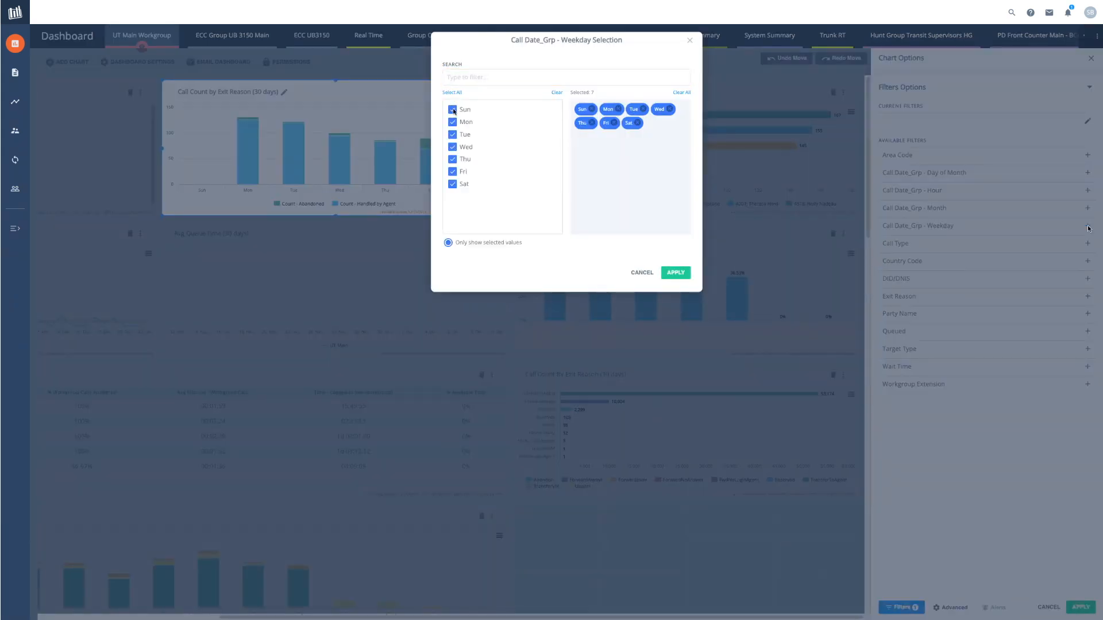
pyautogui.click(452, 109)
pyautogui.click(452, 185)
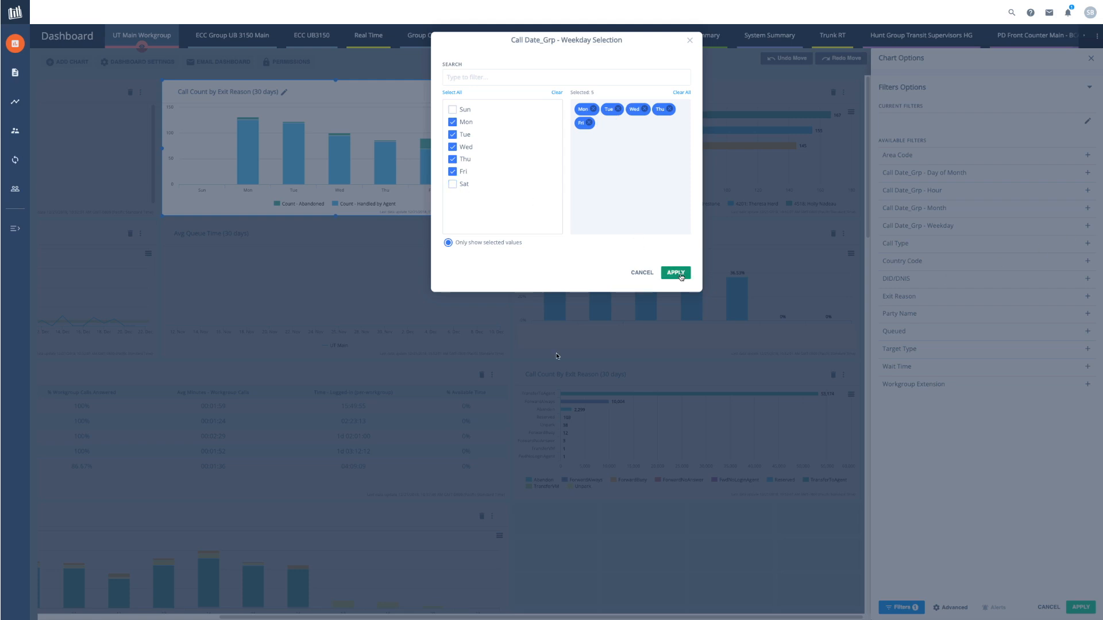
pyautogui.click(678, 275)
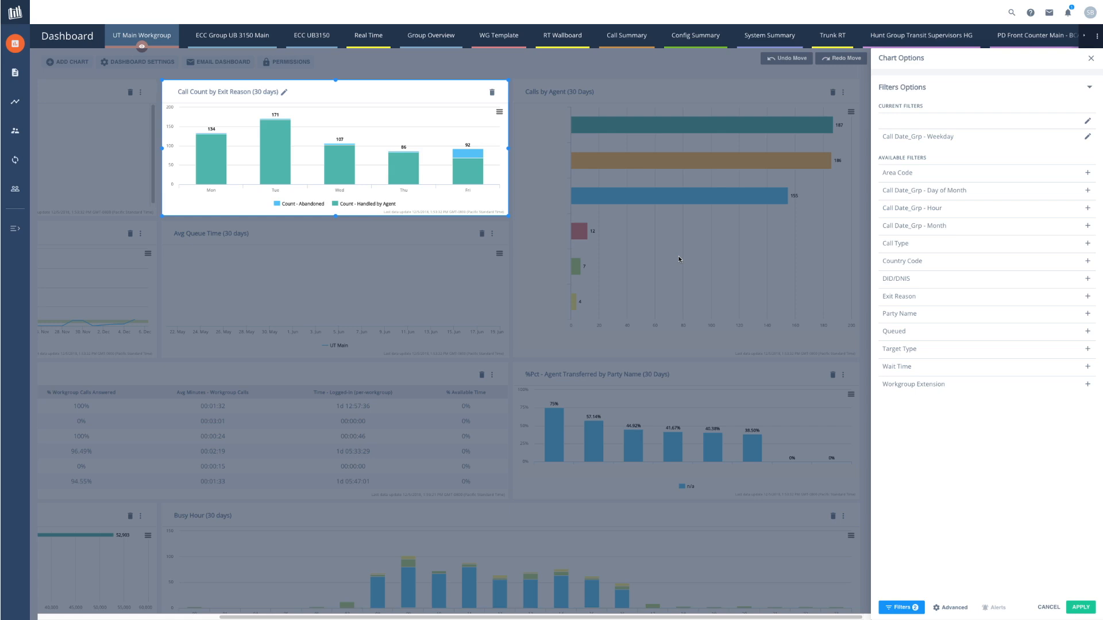
# Rename the chart to "Agent Calls by Weekday" with automatic titling turned off.
pyautogui.click(284, 92)
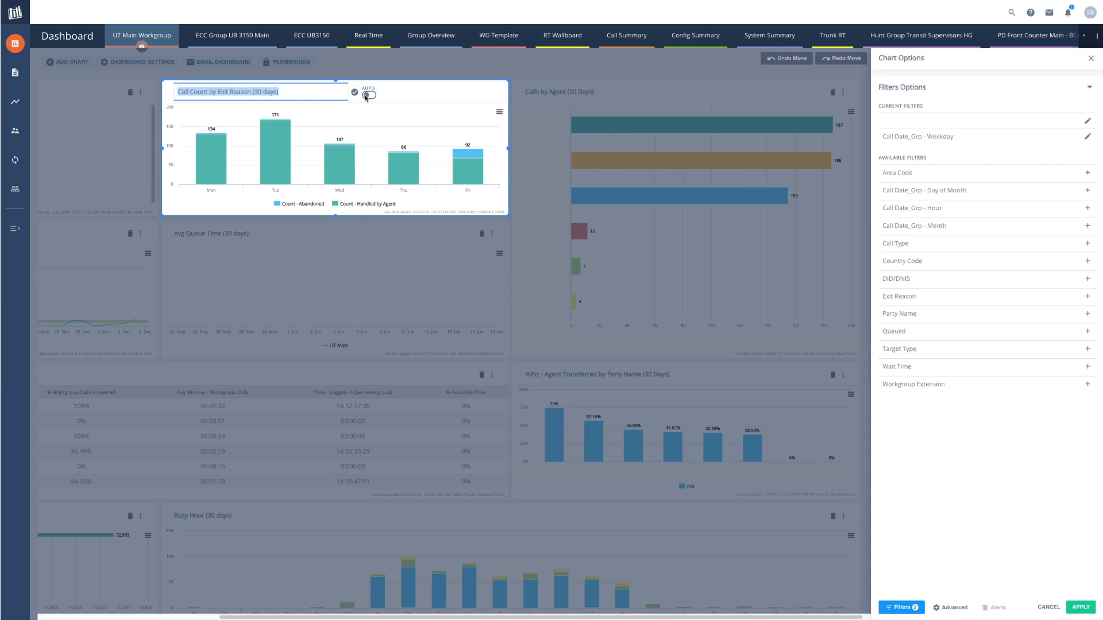
pyautogui.click(366, 95)
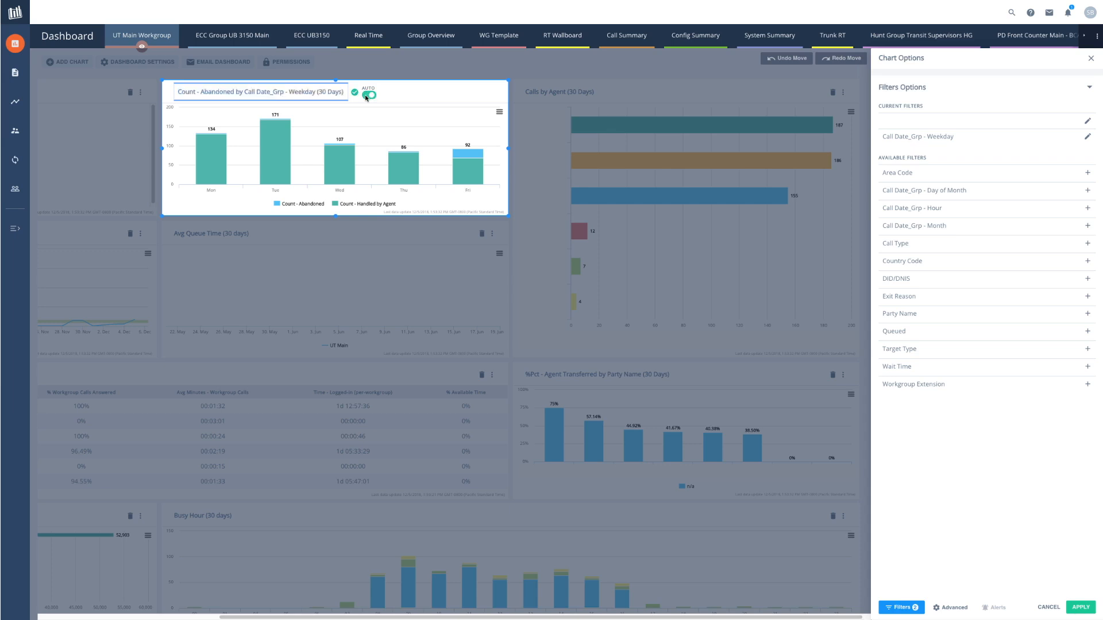
pyautogui.click(366, 96)
pyautogui.write('Ag')
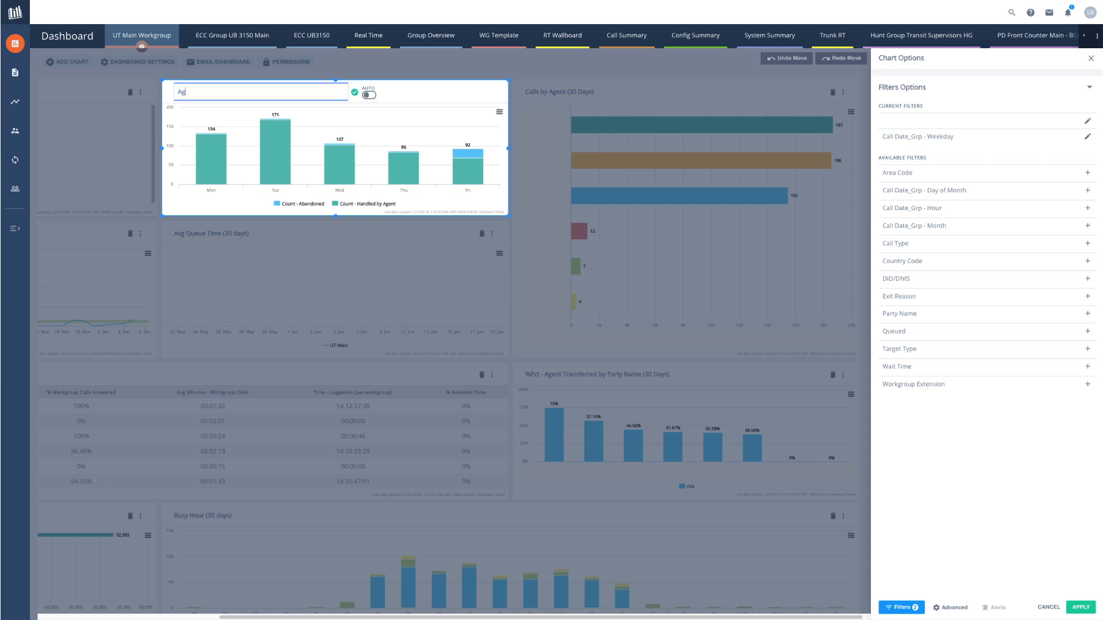
pyautogui.write('ent Calls by Weekday')
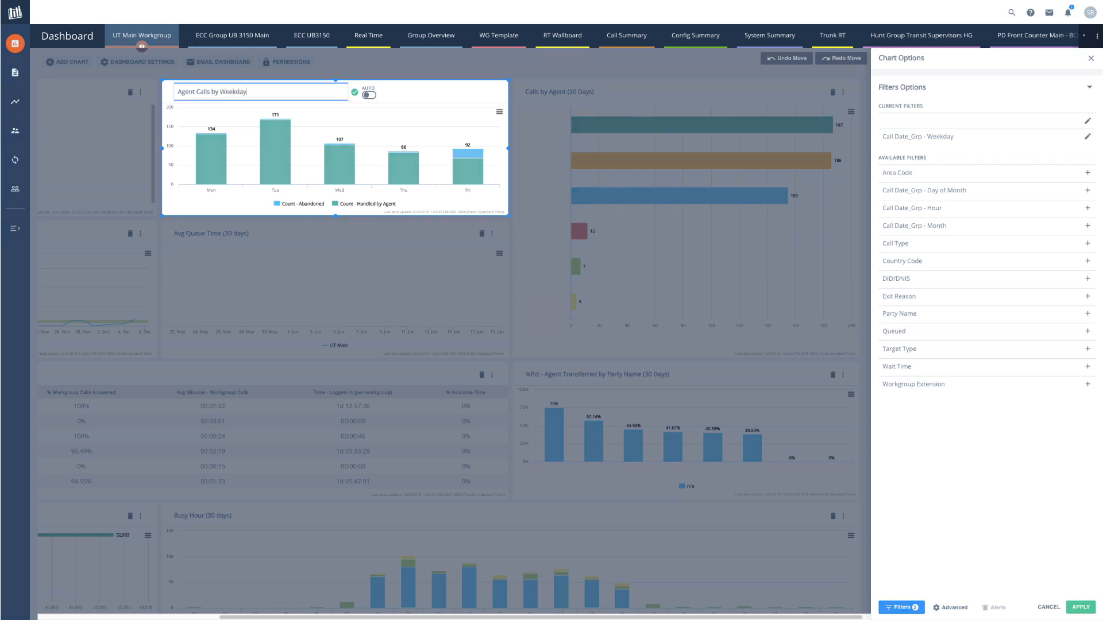
pyautogui.press('Return')
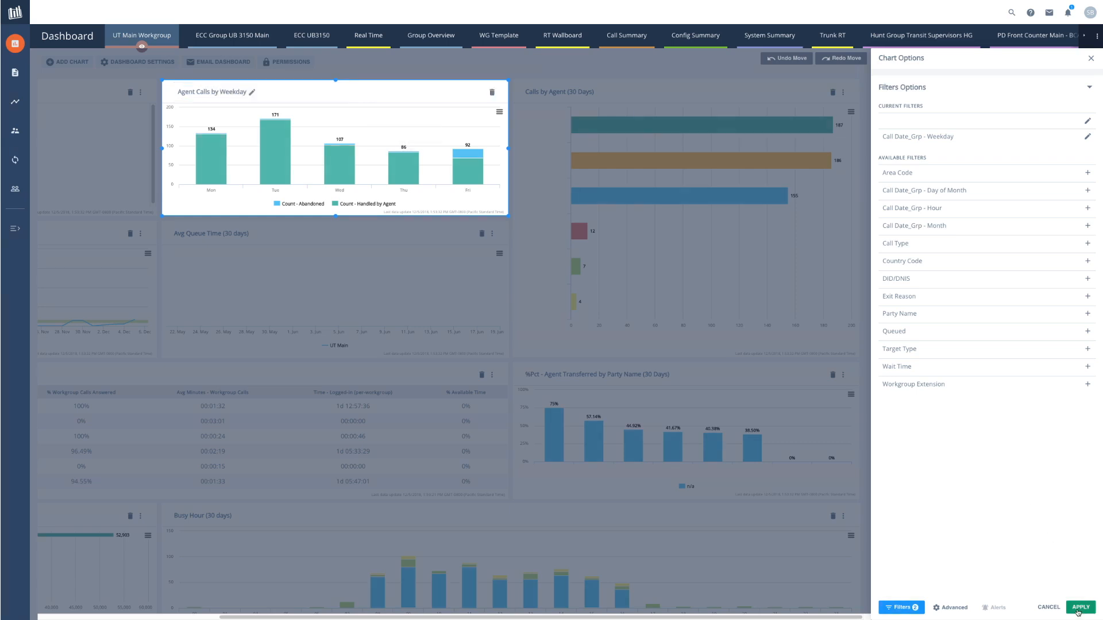